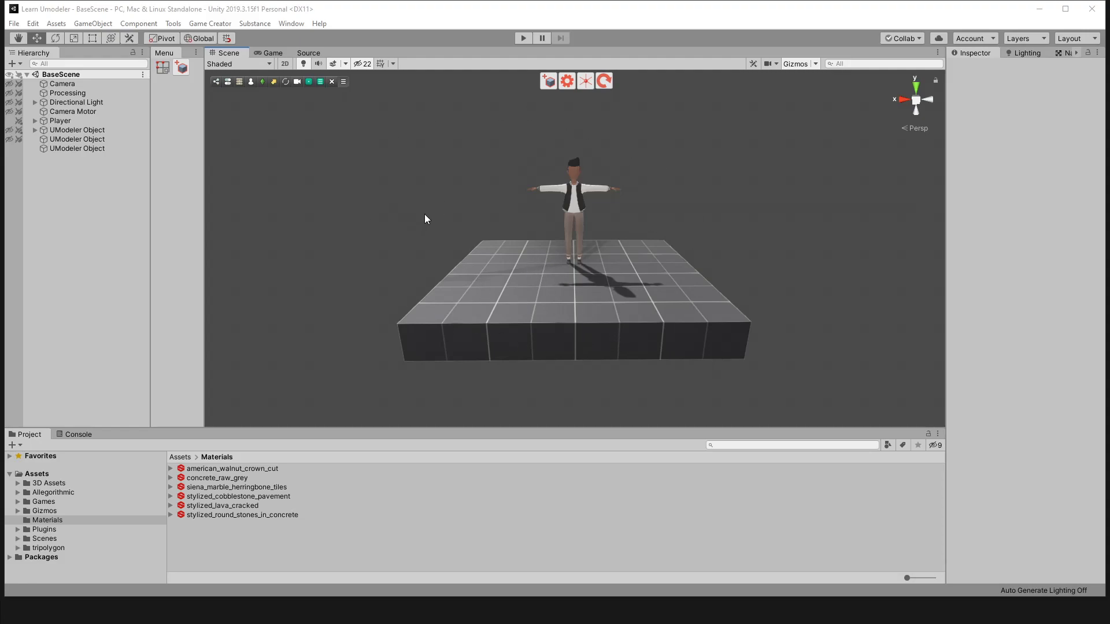
Step: Open the in-editor Asset Store and rerun the recent 'Umodeler' search
{"action": "left_click", "coordinate": [287, 25]}
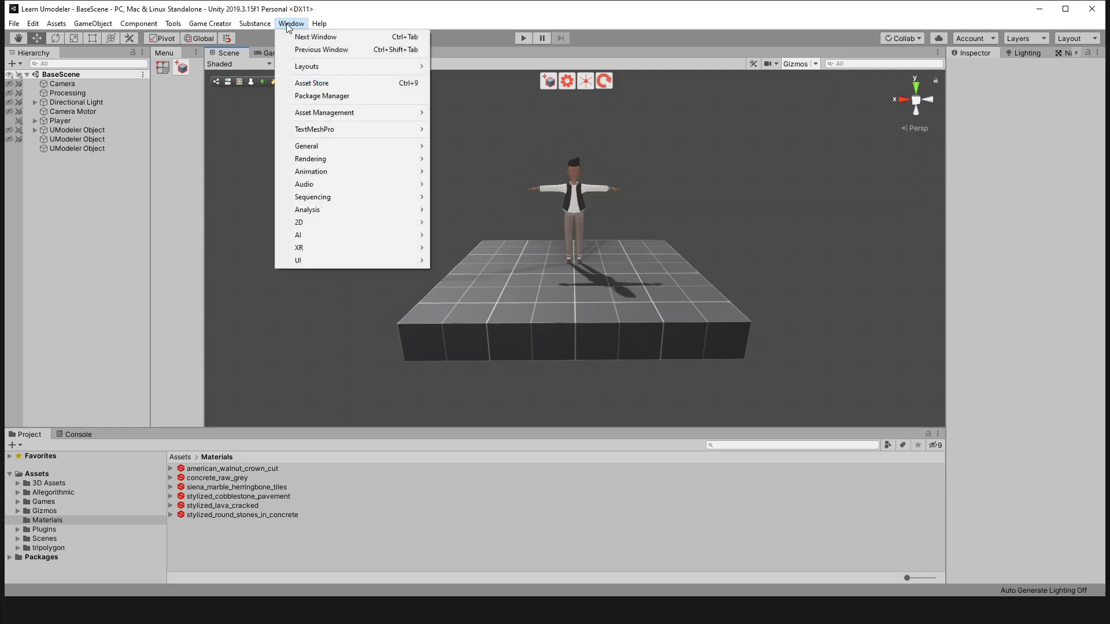
{"action": "left_click", "coordinate": [314, 87]}
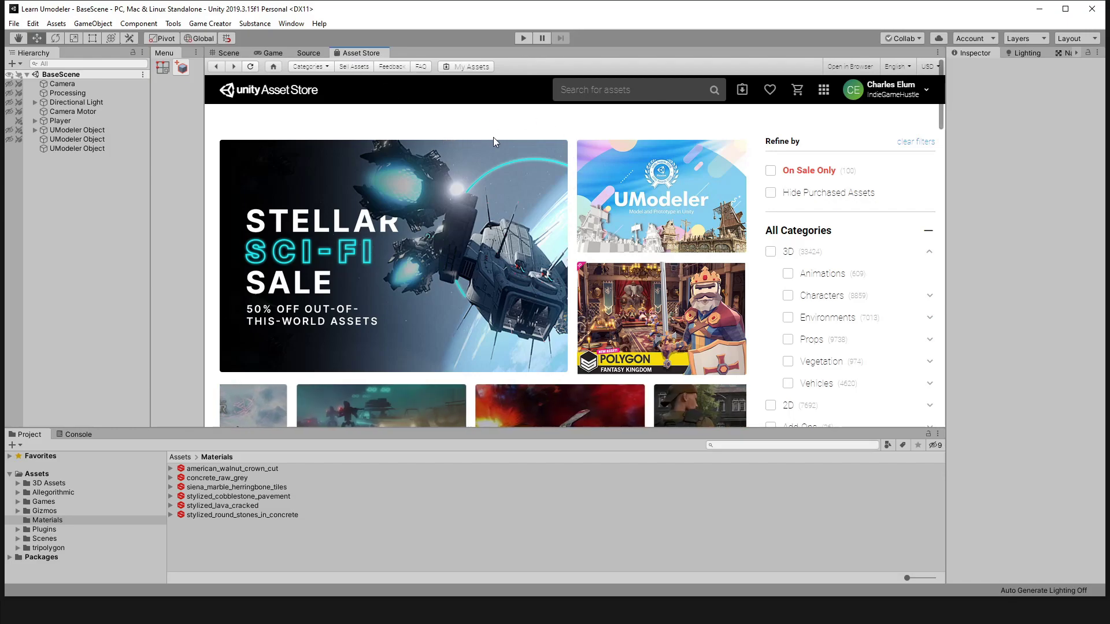
{"action": "left_click", "coordinate": [586, 91]}
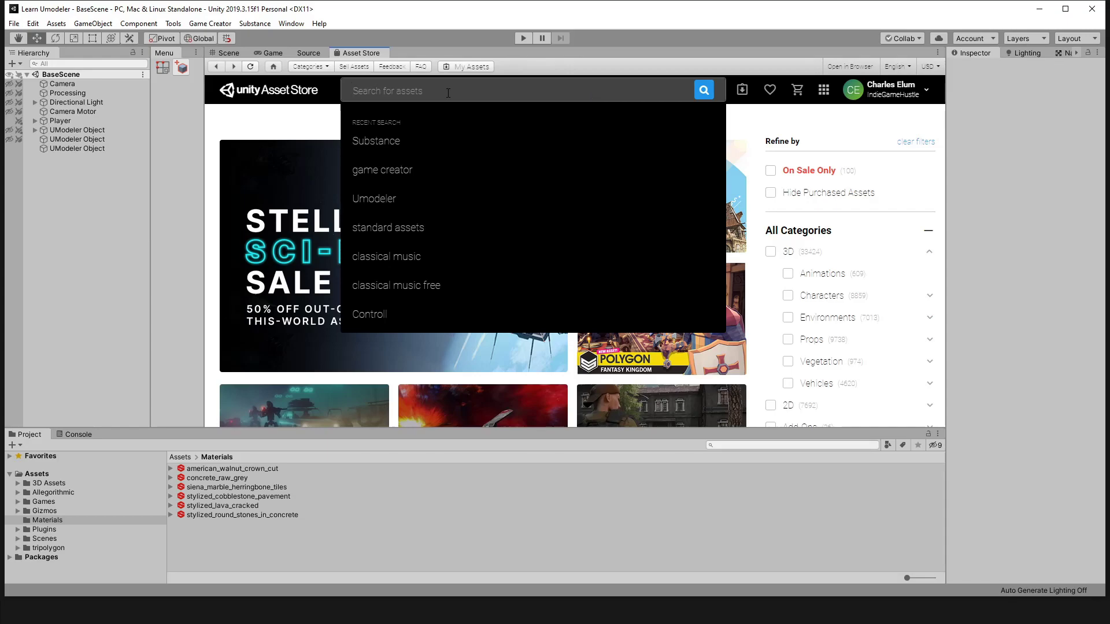
{"action": "left_click", "coordinate": [379, 200]}
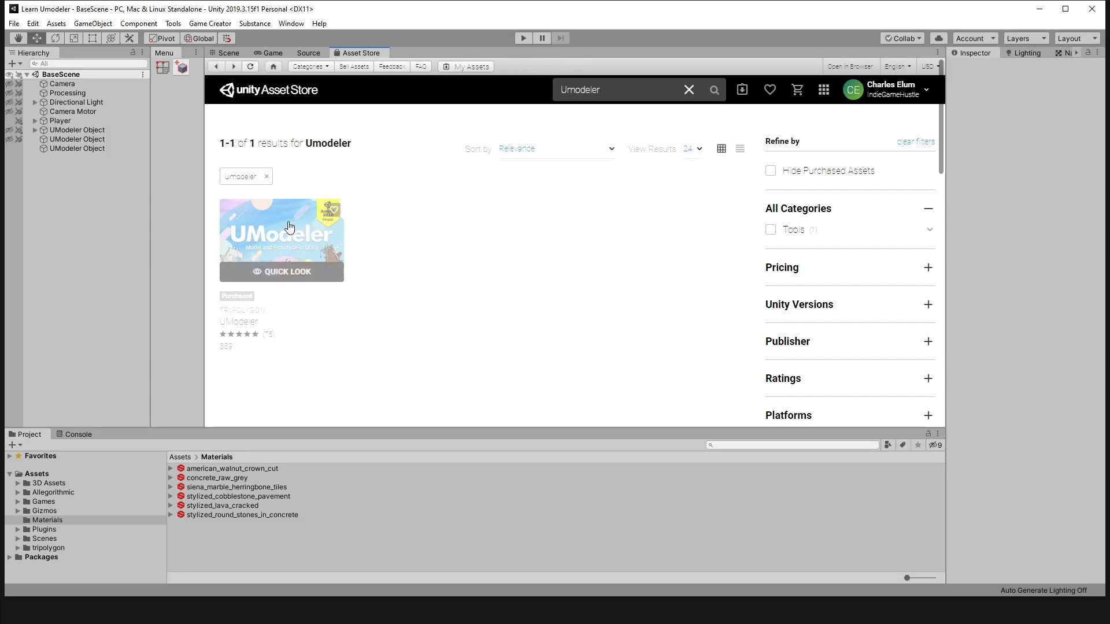
Step: View the UModeler product page, marked already purchased, then switch to the Substance Source browser
{"action": "left_click", "coordinate": [289, 223]}
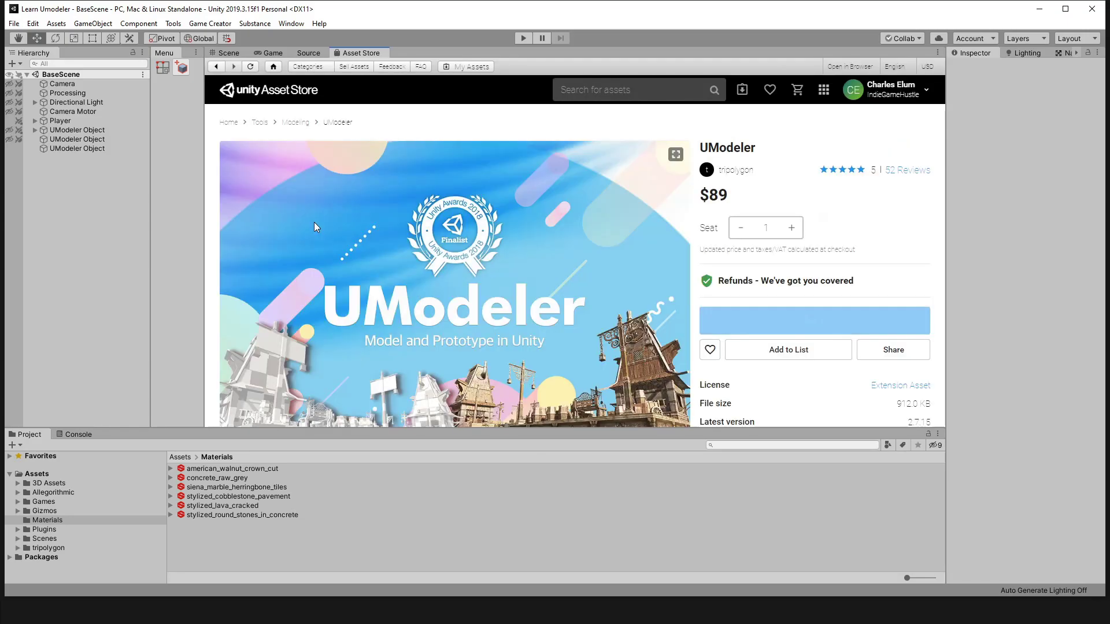
{"action": "scroll", "coordinate": [536, 268], "scroll_direction": "up", "scroll_amount": 2}
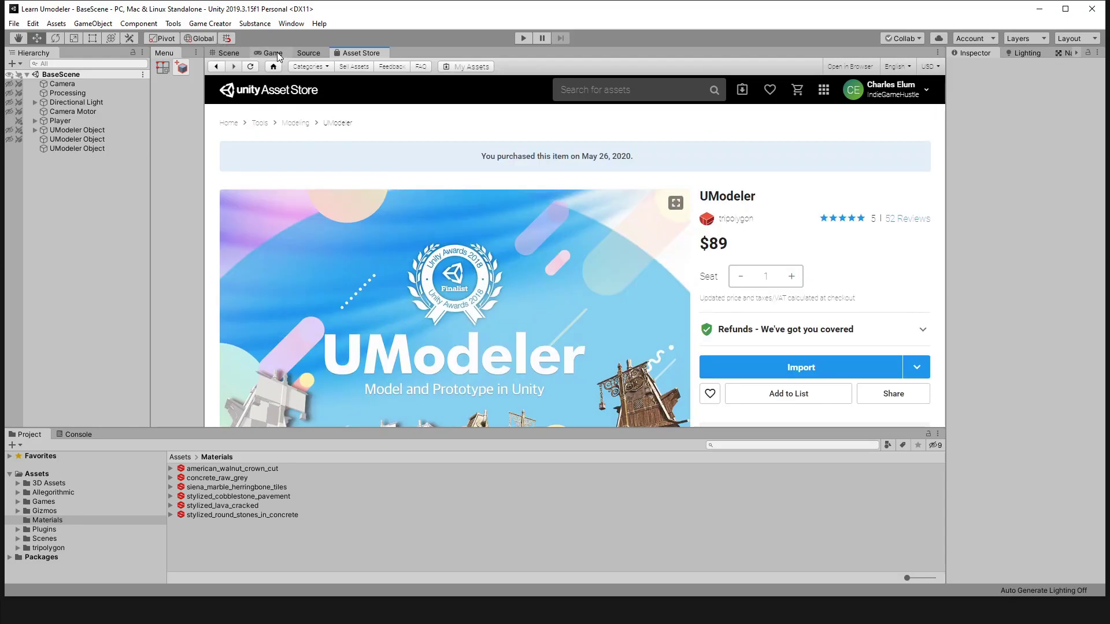
{"action": "left_click", "coordinate": [308, 53]}
Step: In maximized Firefox, open the UModeler asset page, send it with Open in Unity, then minimize
{"action": "left_click", "coordinate": [228, 53]}
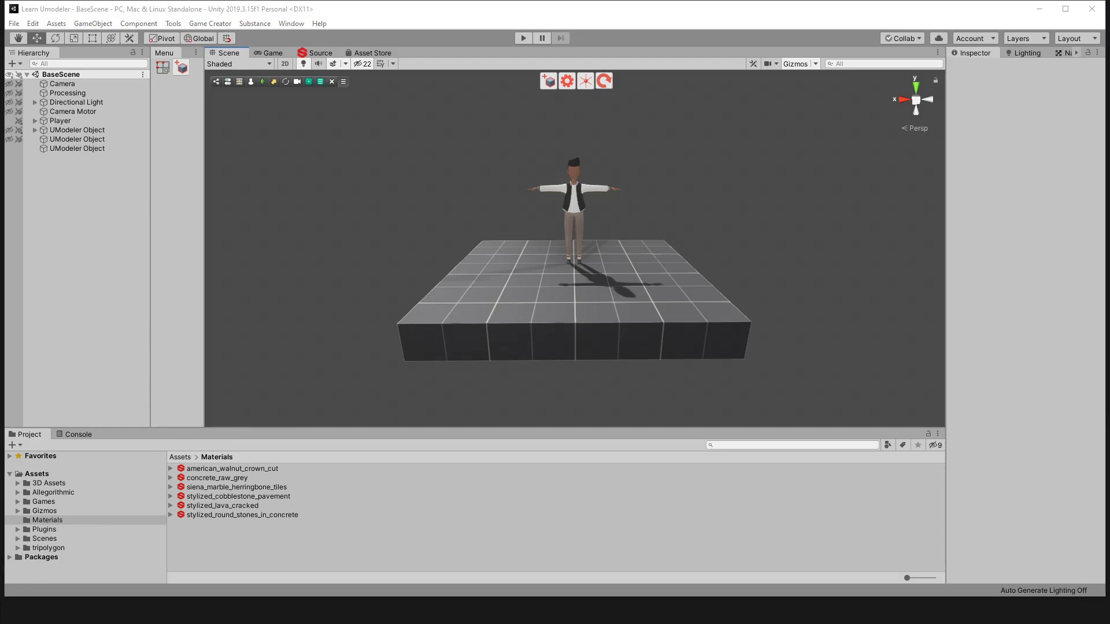
{"action": "left_click_drag", "start_coordinate": [5, 35], "coordinate": [576, 36]}
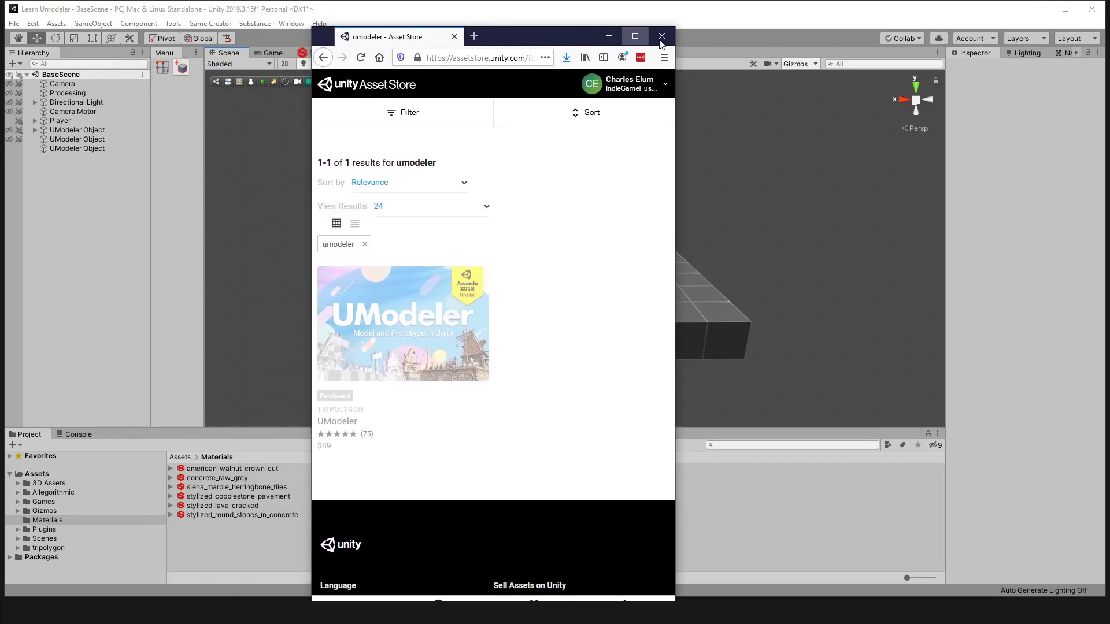
{"action": "left_click", "coordinate": [642, 36]}
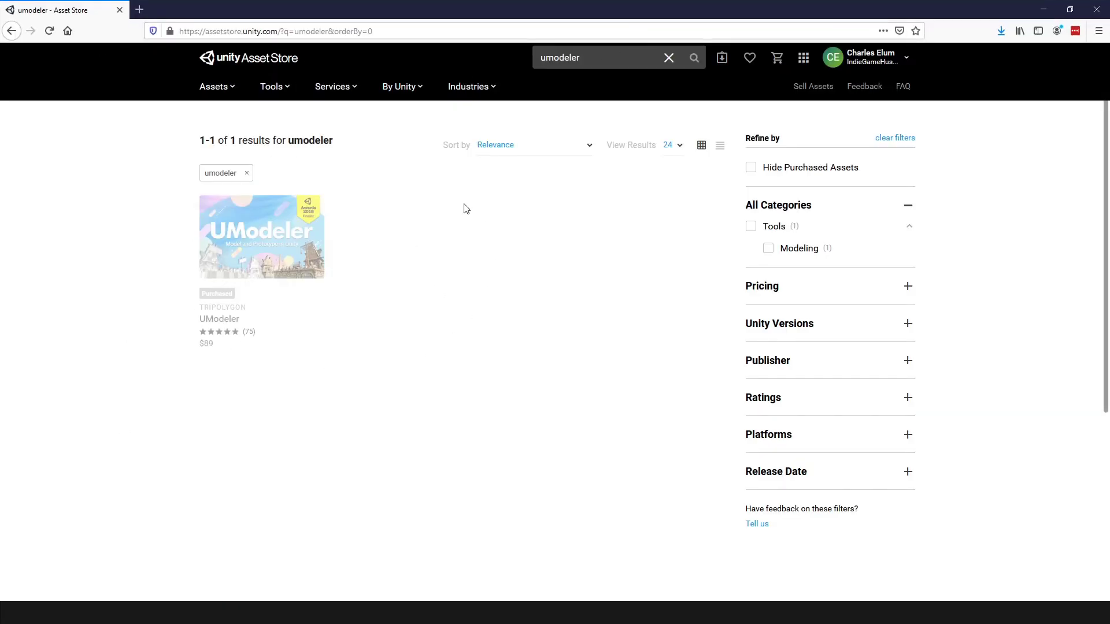
{"action": "left_click", "coordinate": [240, 234]}
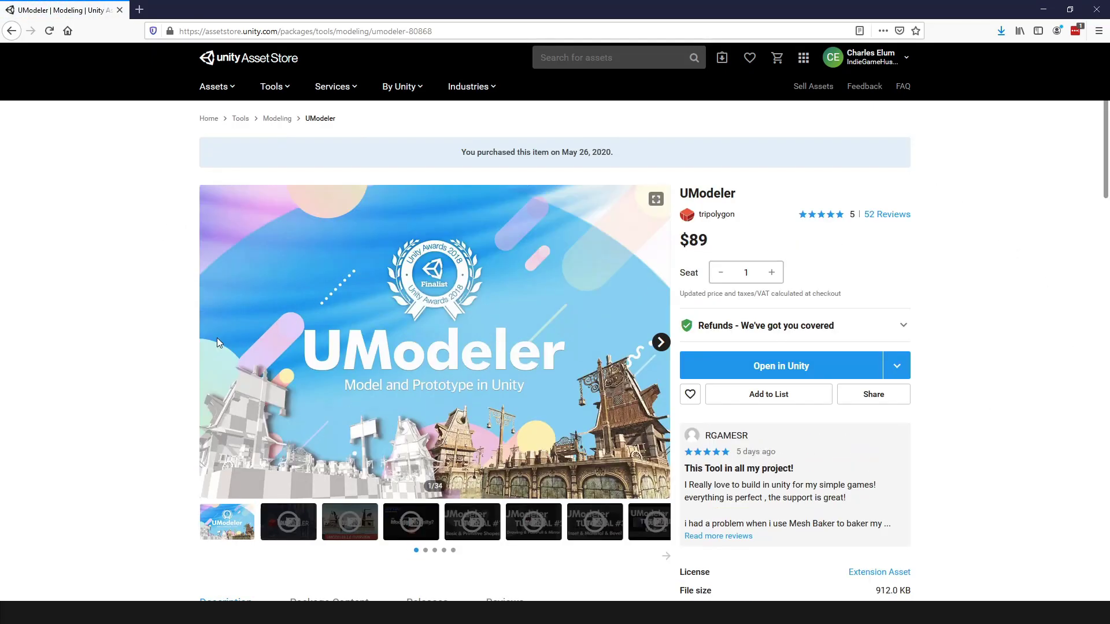
{"action": "left_click", "coordinate": [776, 366]}
{"action": "left_click", "coordinate": [1037, 10]}
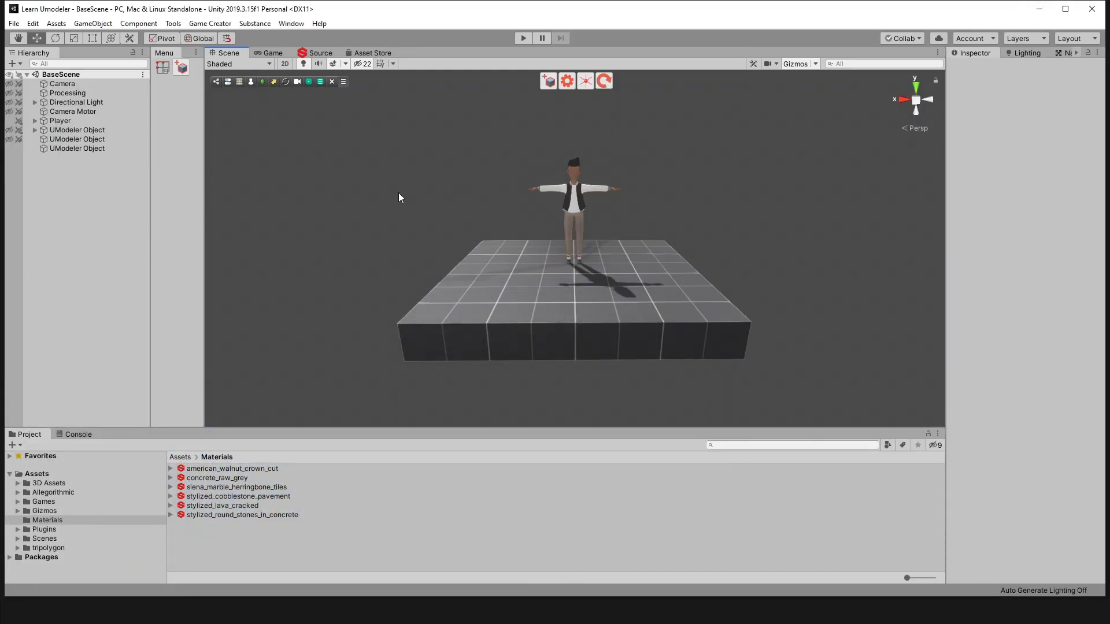
Step: Open the Package Manager and set its package scope to My Assets
{"action": "left_click", "coordinate": [295, 26]}
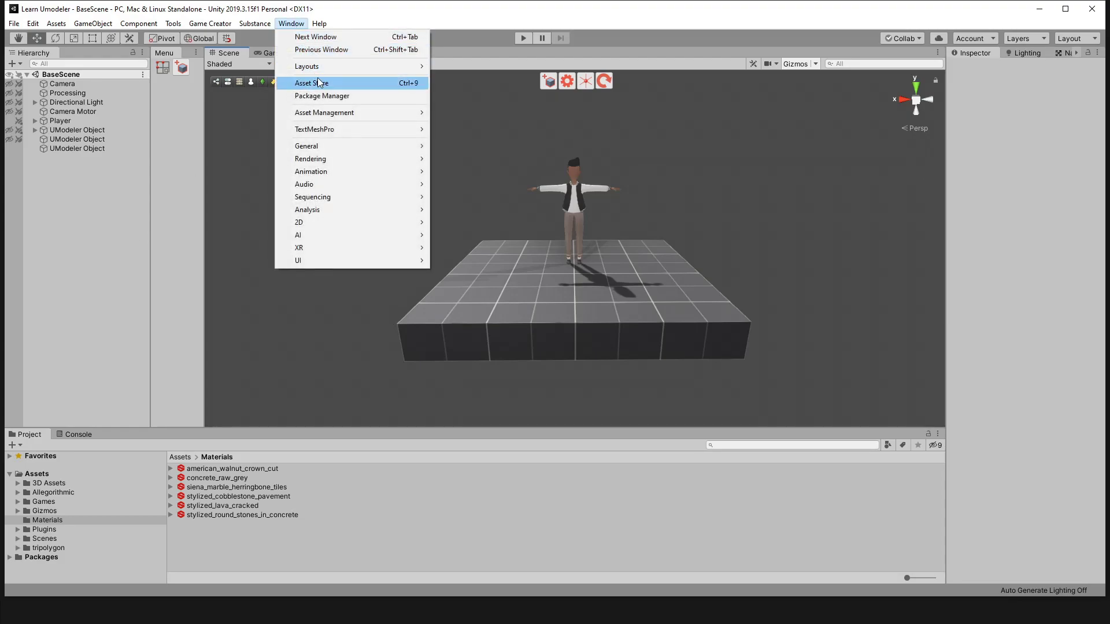
{"action": "left_click", "coordinate": [321, 96]}
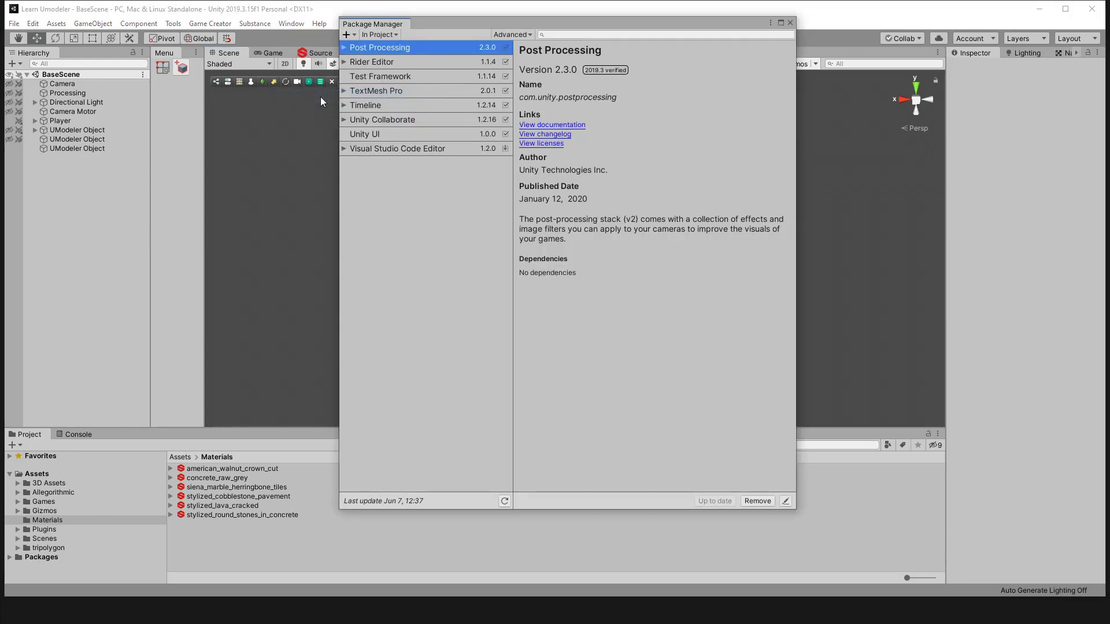
{"action": "left_click_drag", "start_coordinate": [527, 28], "coordinate": [548, 32]}
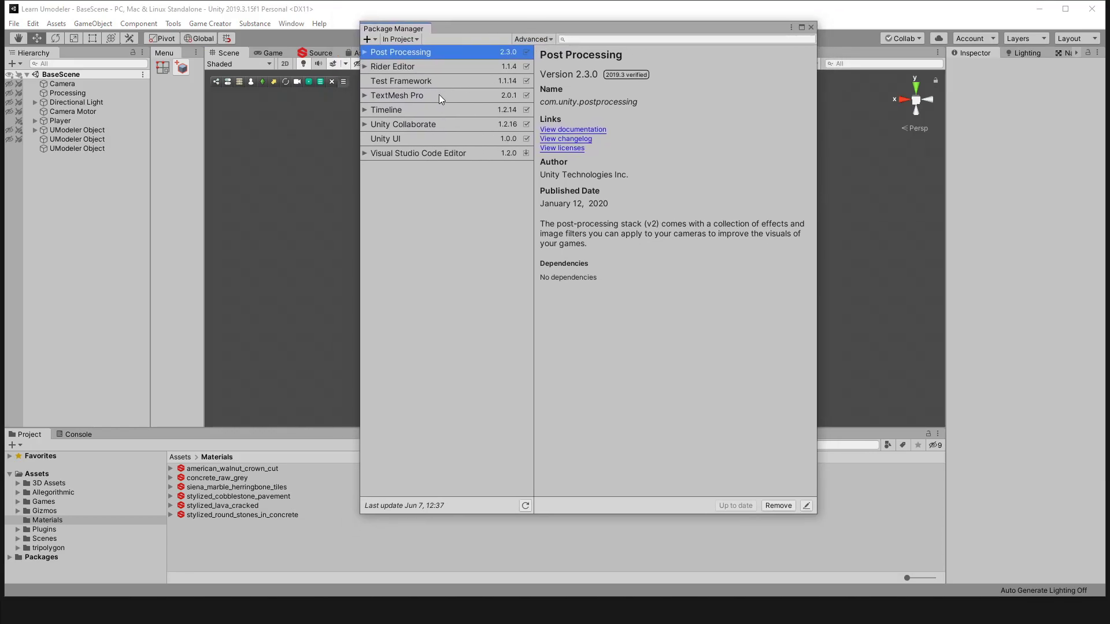
{"action": "left_click", "coordinate": [413, 42]}
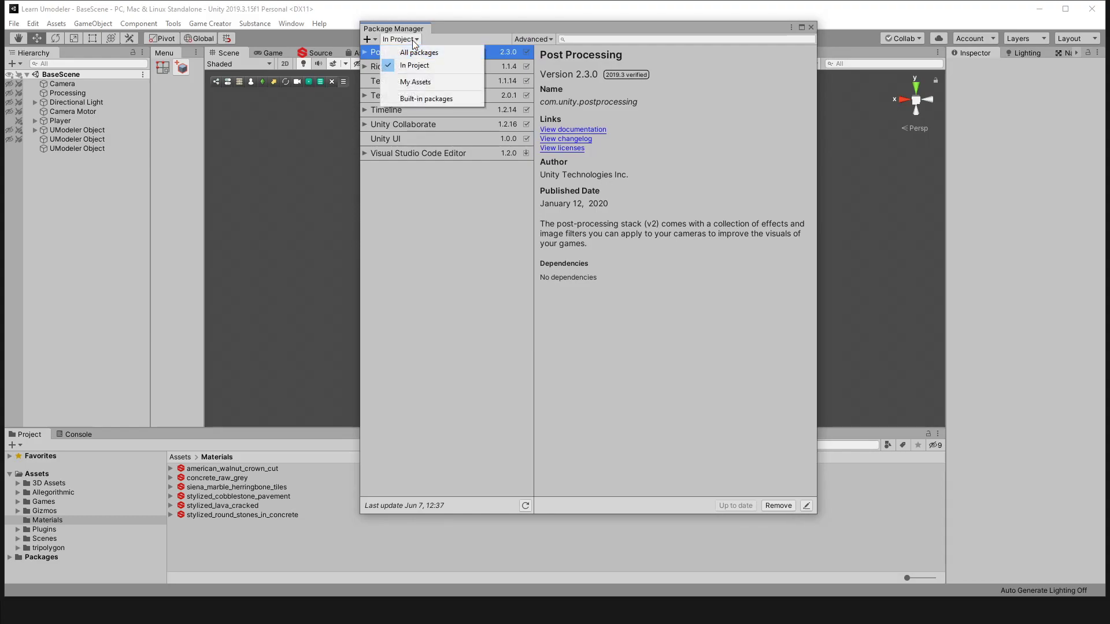
{"action": "left_click", "coordinate": [419, 82]}
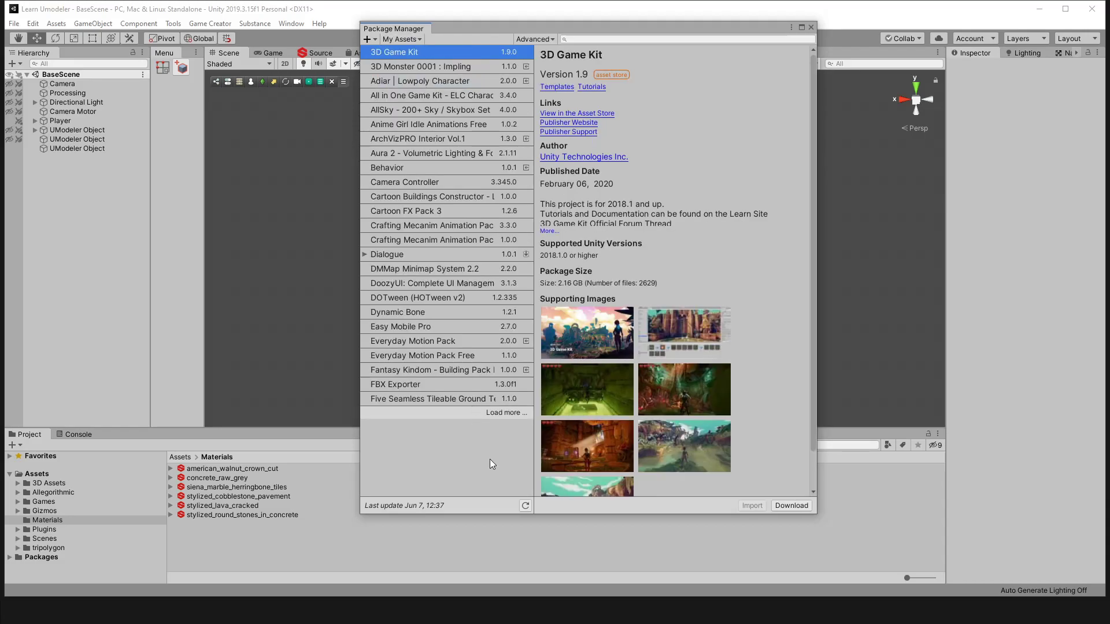
Step: Refresh the My Assets list, load more owned packages, and focus the search field
{"action": "left_click", "coordinate": [526, 507]}
{"action": "left_click", "coordinate": [504, 411]}
{"action": "scroll", "coordinate": [442, 214], "scroll_direction": "down", "scroll_amount": 1}
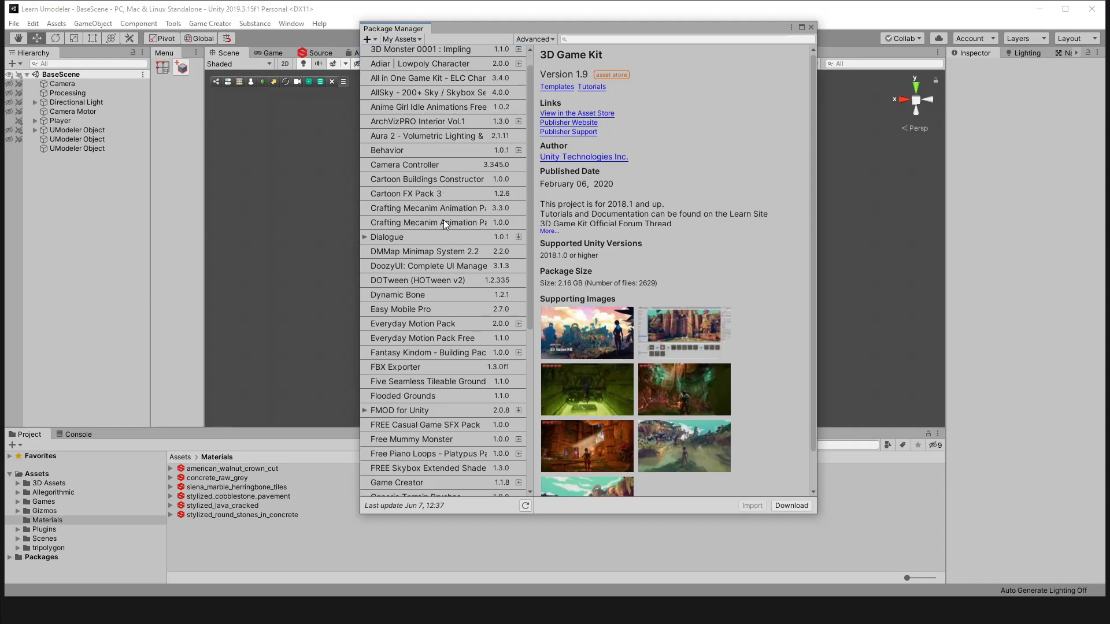
{"action": "scroll", "coordinate": [441, 243], "scroll_direction": "down", "scroll_amount": 2}
{"action": "scroll", "coordinate": [439, 265], "scroll_direction": "up", "scroll_amount": 3}
{"action": "left_click", "coordinate": [621, 38]}
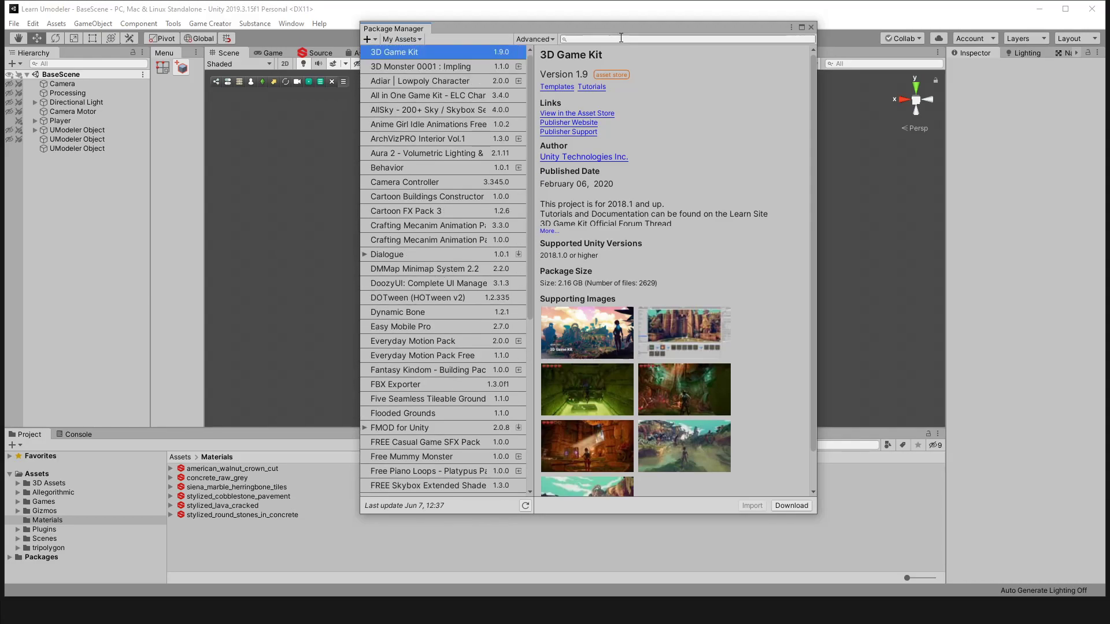
Step: Search 'mode' to filter My Assets down to UModeler 2.7.15 and review its details
{"action": "type", "text": "Umode"}
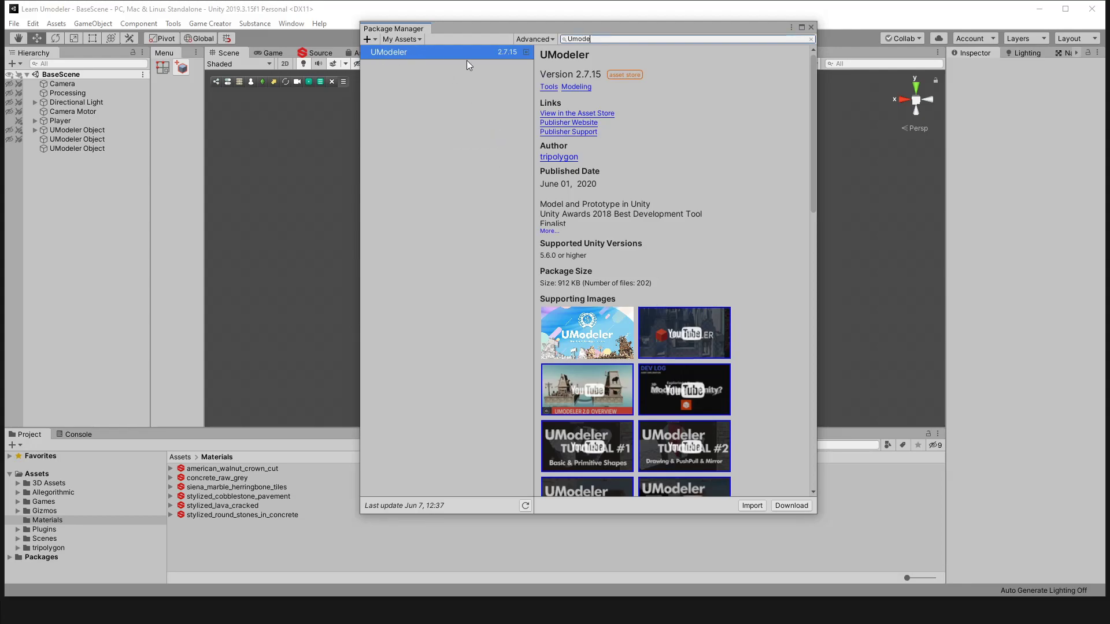
{"action": "scroll", "coordinate": [634, 196], "scroll_direction": "down", "scroll_amount": 3}
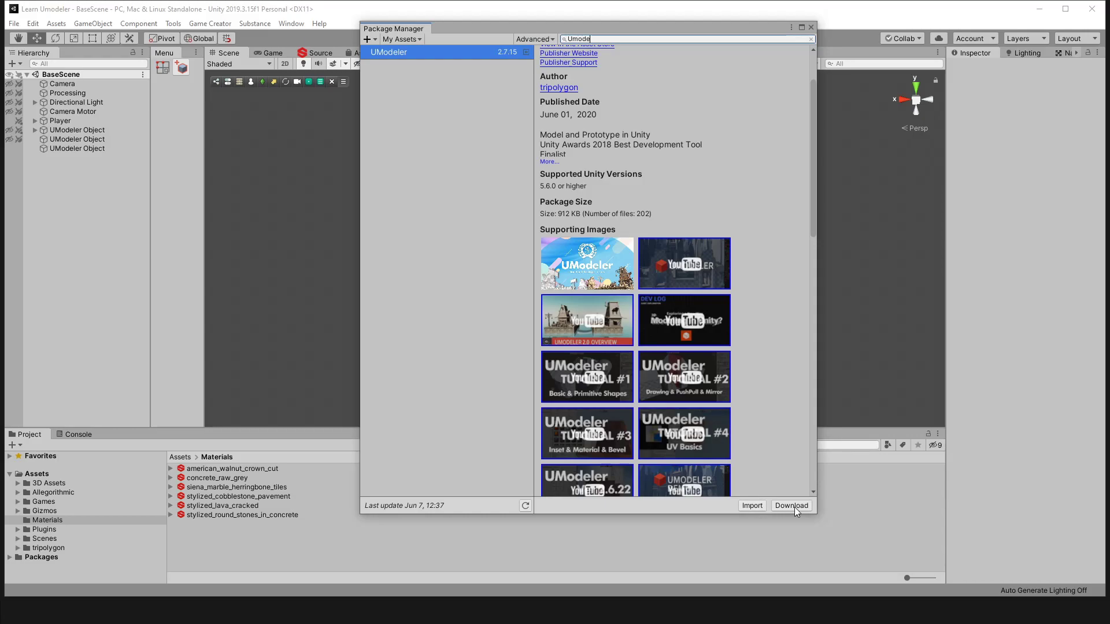
{"action": "scroll", "coordinate": [740, 378], "scroll_direction": "down", "scroll_amount": 2}
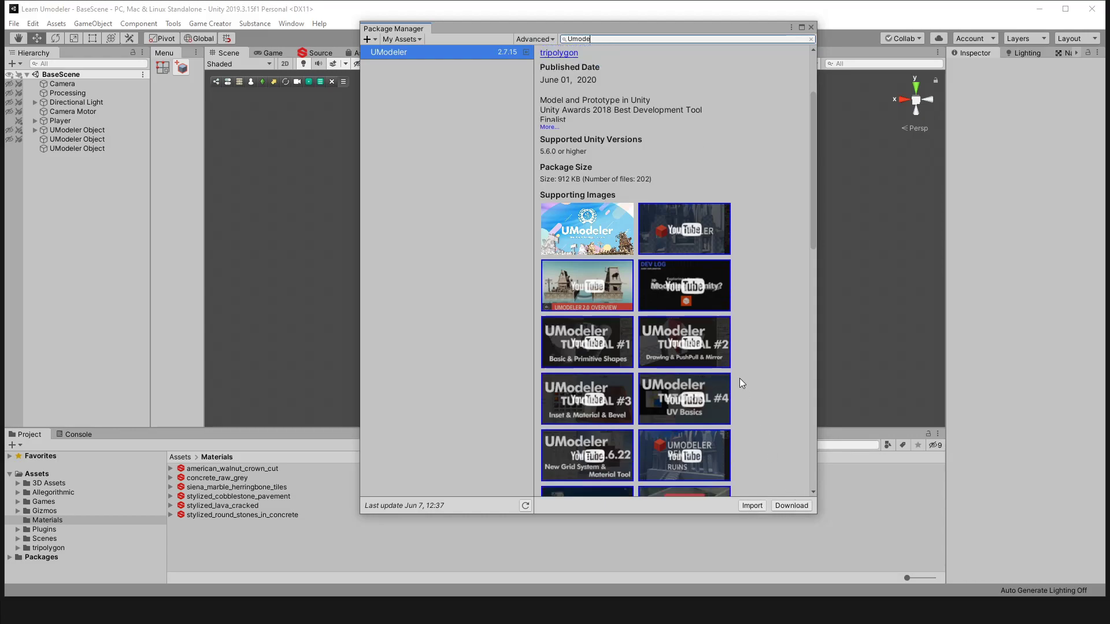
{"action": "scroll", "coordinate": [740, 389], "scroll_direction": "down", "scroll_amount": 2}
{"action": "scroll", "coordinate": [740, 390], "scroll_direction": "up", "scroll_amount": 5}
{"action": "scroll", "coordinate": [740, 389], "scroll_direction": "up", "scroll_amount": 1}
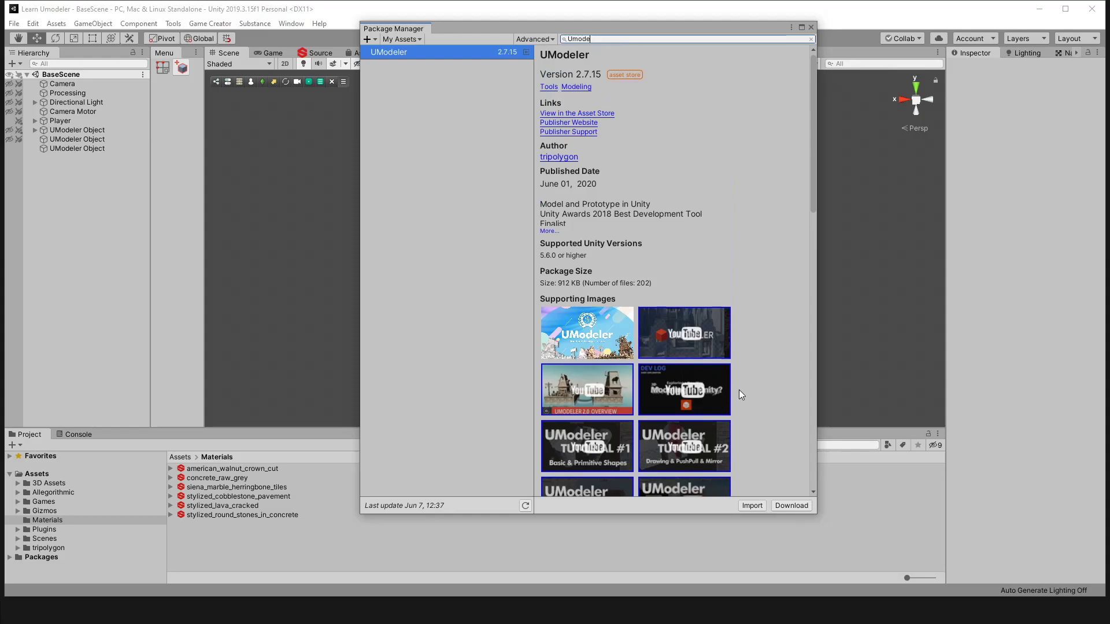
{"action": "left_click_drag", "start_coordinate": [611, 30], "coordinate": [669, 36]}
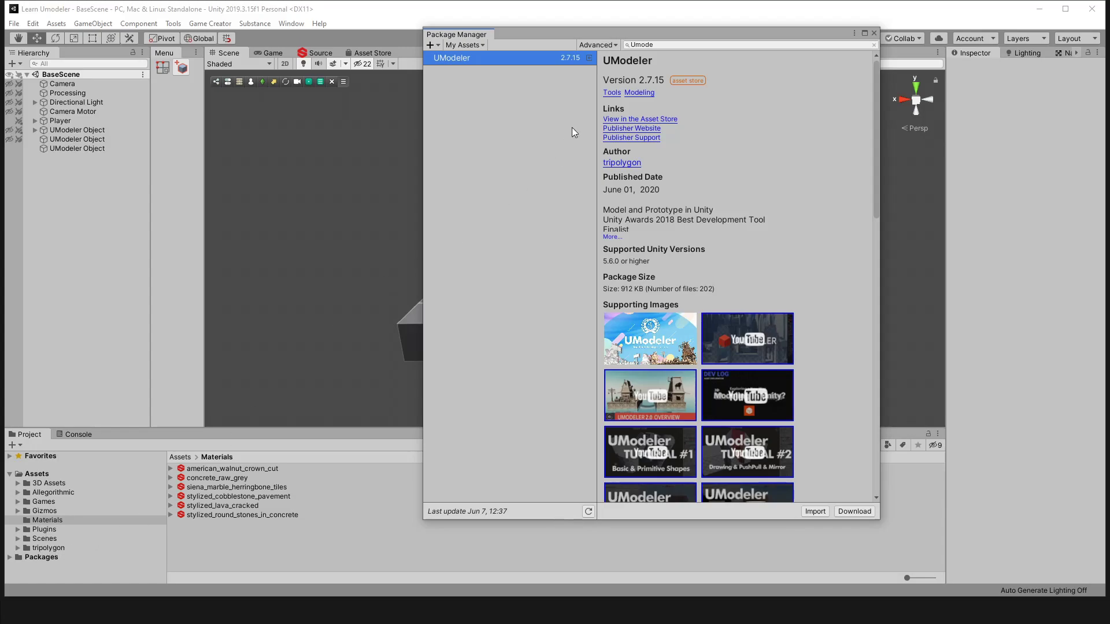
{"action": "left_click_drag", "start_coordinate": [561, 44], "coordinate": [529, 151]}
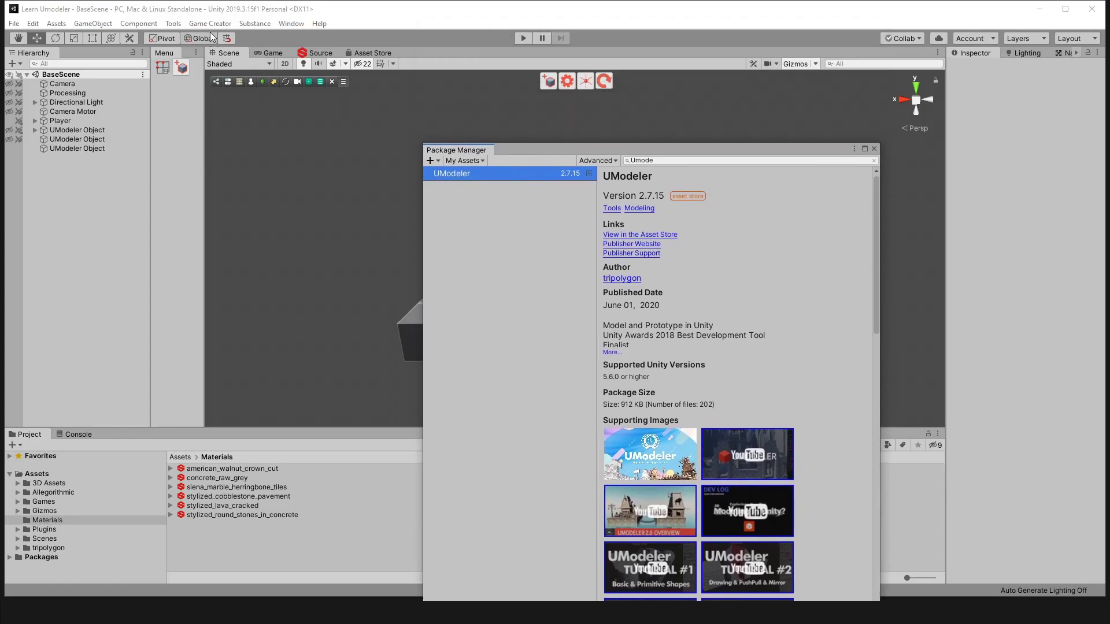
{"action": "left_click", "coordinate": [173, 23]}
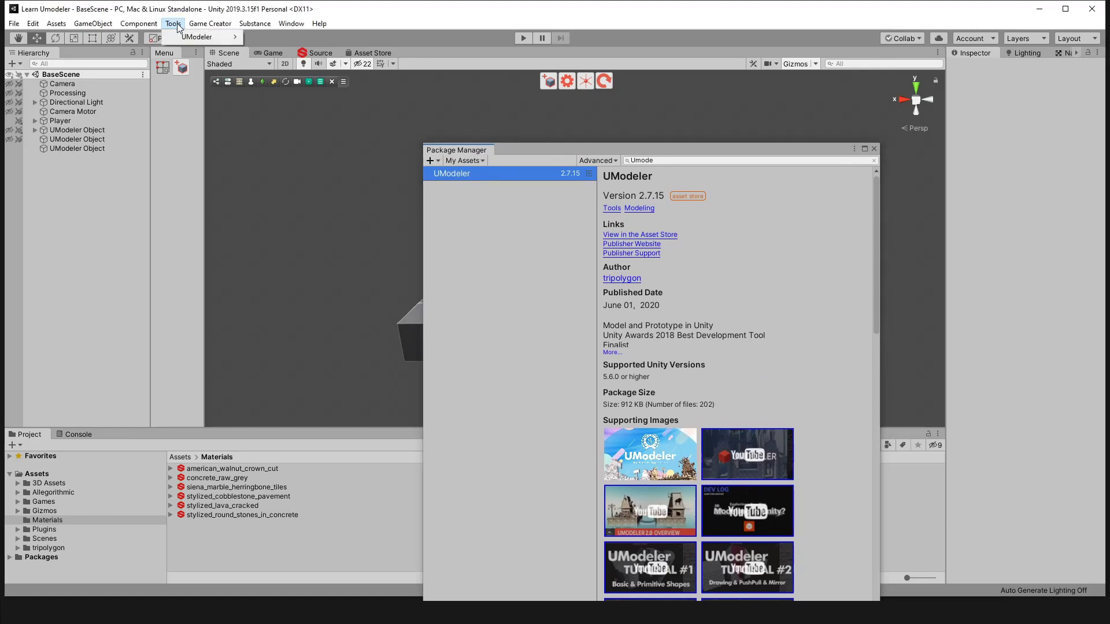
{"action": "mouse_move", "coordinate": [197, 37]}
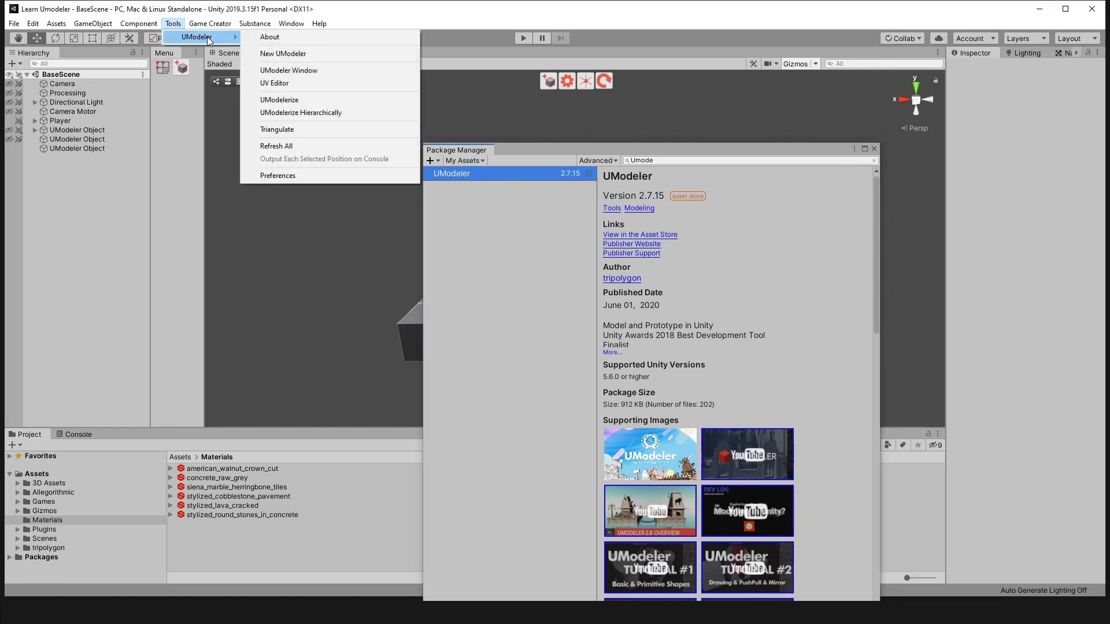
{"action": "left_click", "coordinate": [117, 265]}
{"action": "mouse_move", "coordinate": [780, 151]}
{"action": "left_mouse_down"}
{"action": "mouse_move", "coordinate": [712, 37]}
{"action": "mouse_move", "coordinate": [631, 33]}
{"action": "mouse_move", "coordinate": [647, 40]}
{"action": "left_mouse_up"}
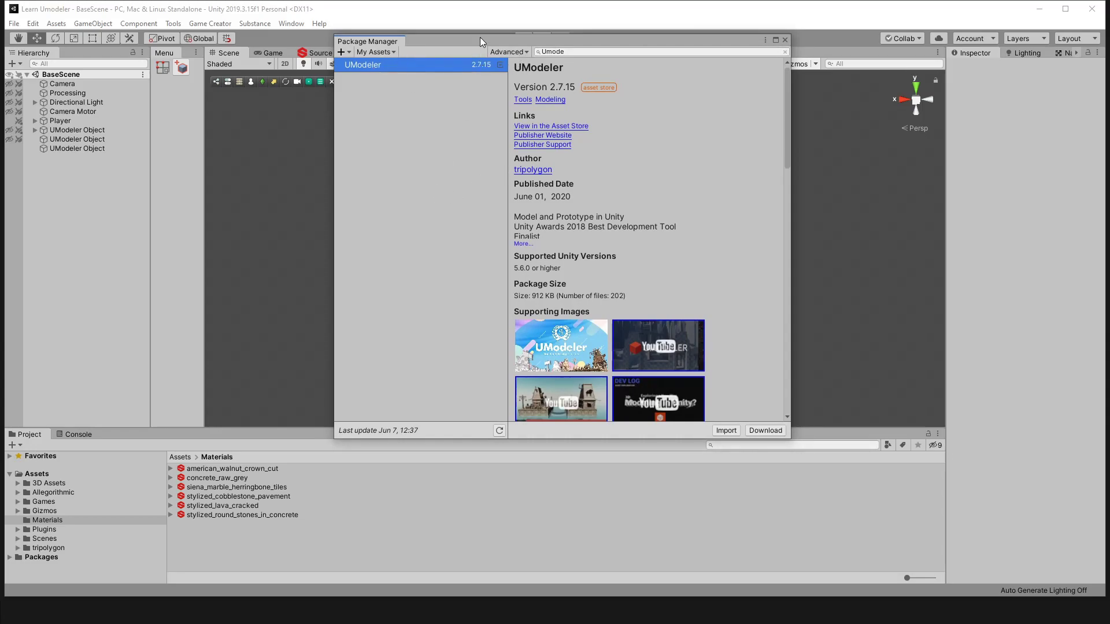
{"action": "left_click_drag", "start_coordinate": [439, 45], "coordinate": [562, 136]}
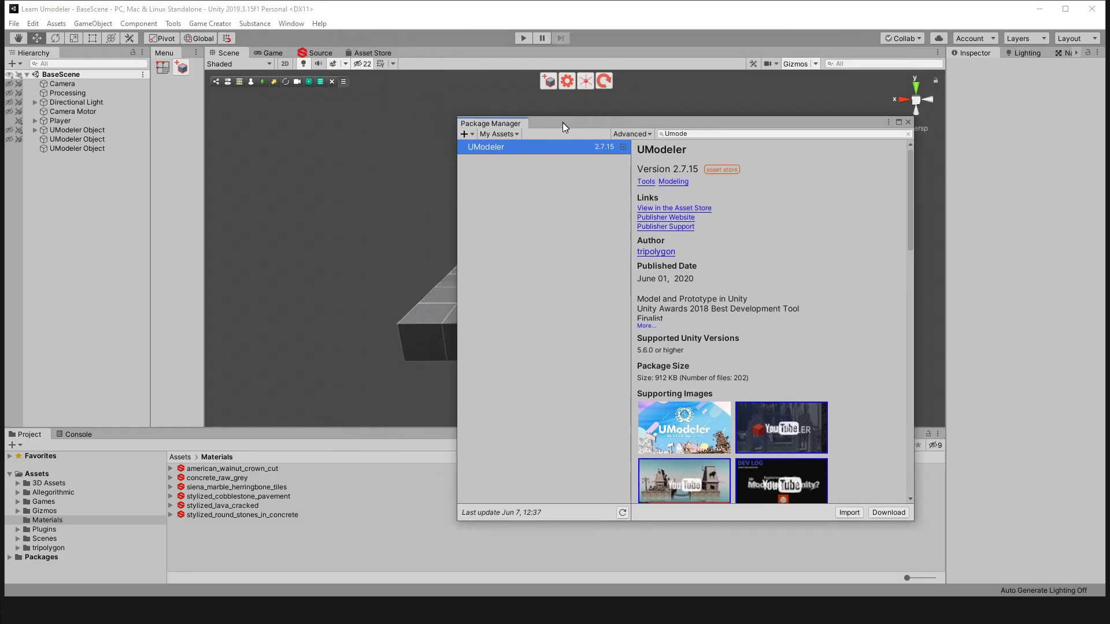
Step: Browse UModeler's in-editor Asset Store page with its $89 price and gallery video
{"action": "left_click", "coordinate": [370, 54]}
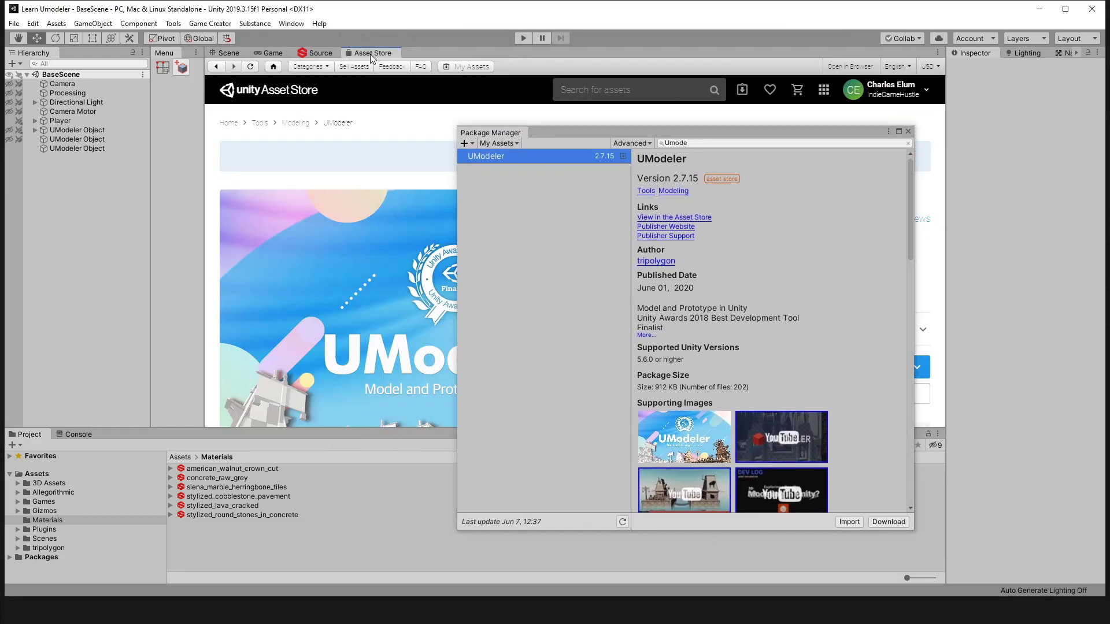
{"action": "scroll", "coordinate": [241, 194], "scroll_direction": "down", "scroll_amount": 4}
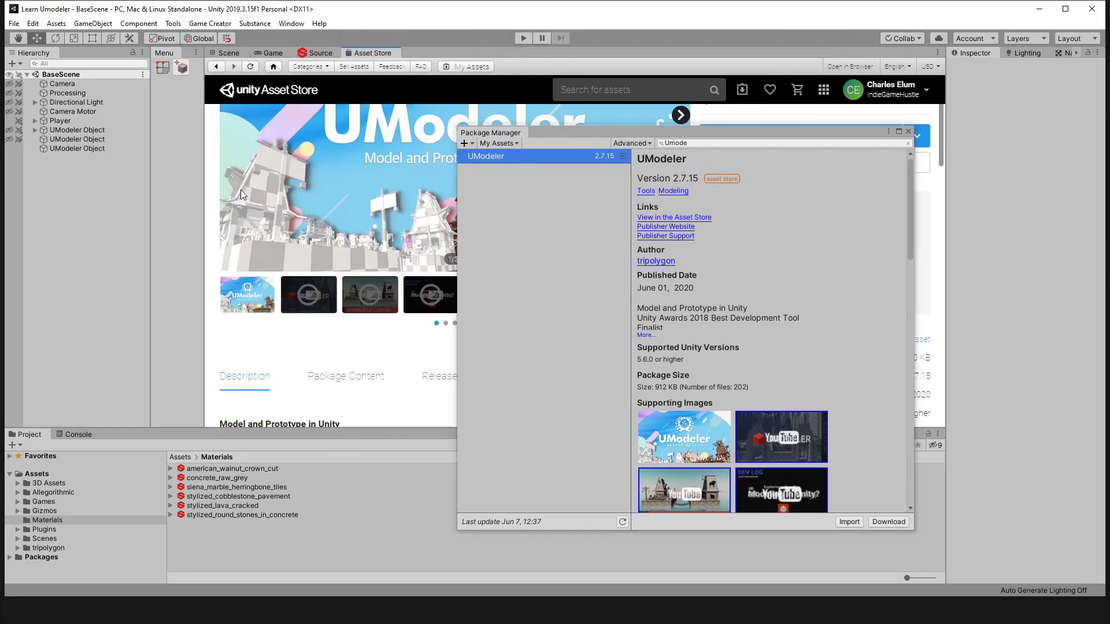
{"action": "left_click_drag", "start_coordinate": [639, 133], "coordinate": [509, 402]}
{"action": "left_click", "coordinate": [429, 308]}
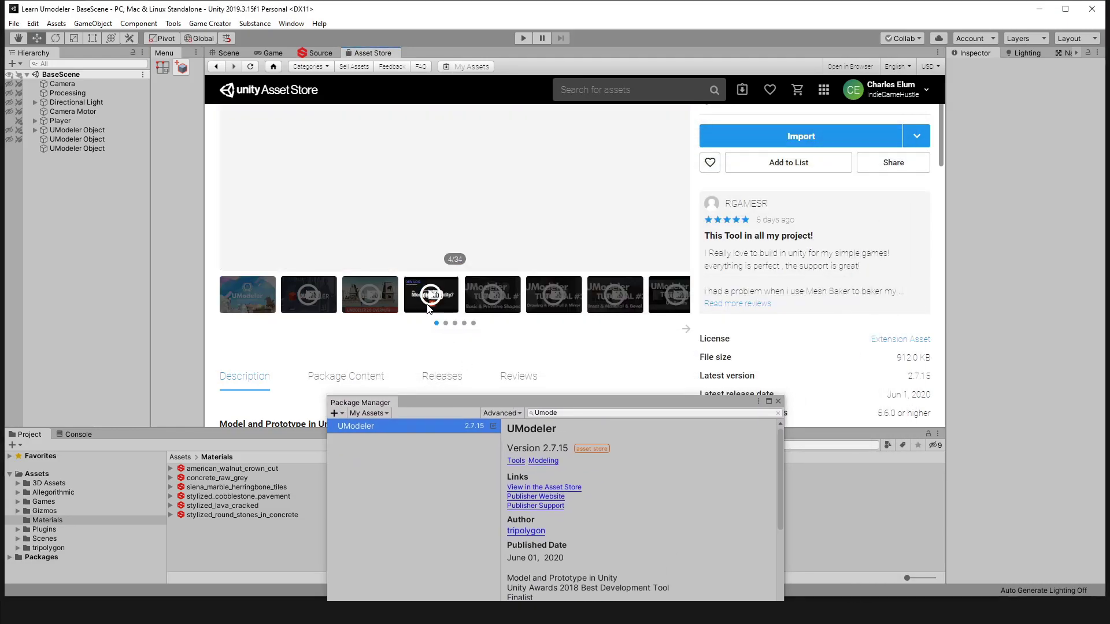
{"action": "scroll", "coordinate": [456, 278], "scroll_direction": "up", "scroll_amount": 2}
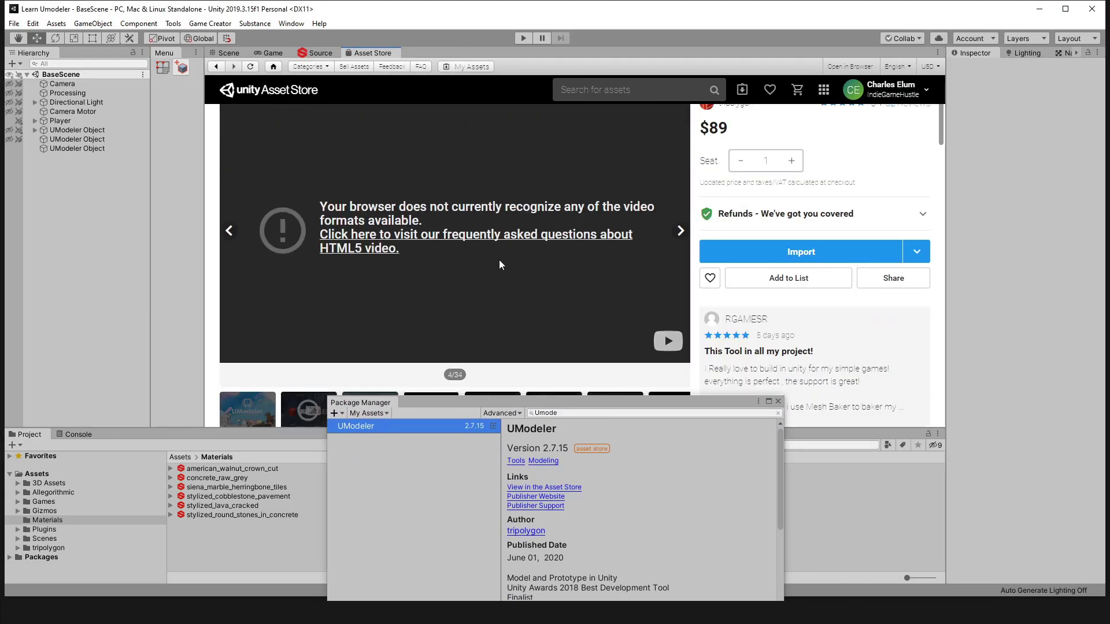
{"action": "scroll", "coordinate": [500, 264], "scroll_direction": "up", "scroll_amount": 2}
{"action": "scroll", "coordinate": [376, 250], "scroll_direction": "down", "scroll_amount": 1}
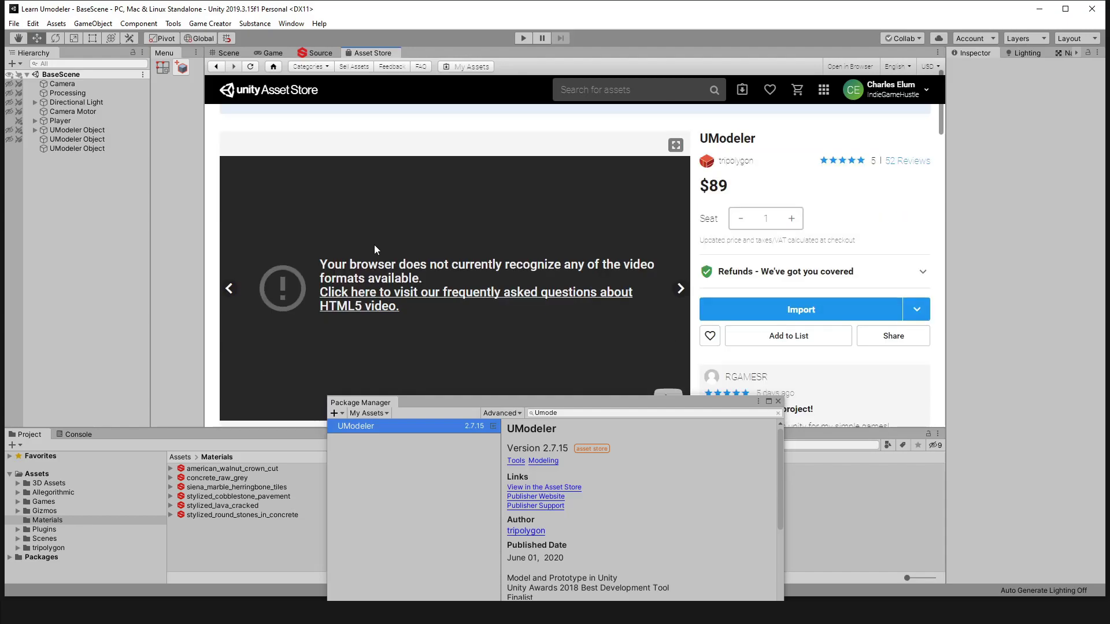
{"action": "scroll", "coordinate": [580, 295], "scroll_direction": "down", "scroll_amount": 2}
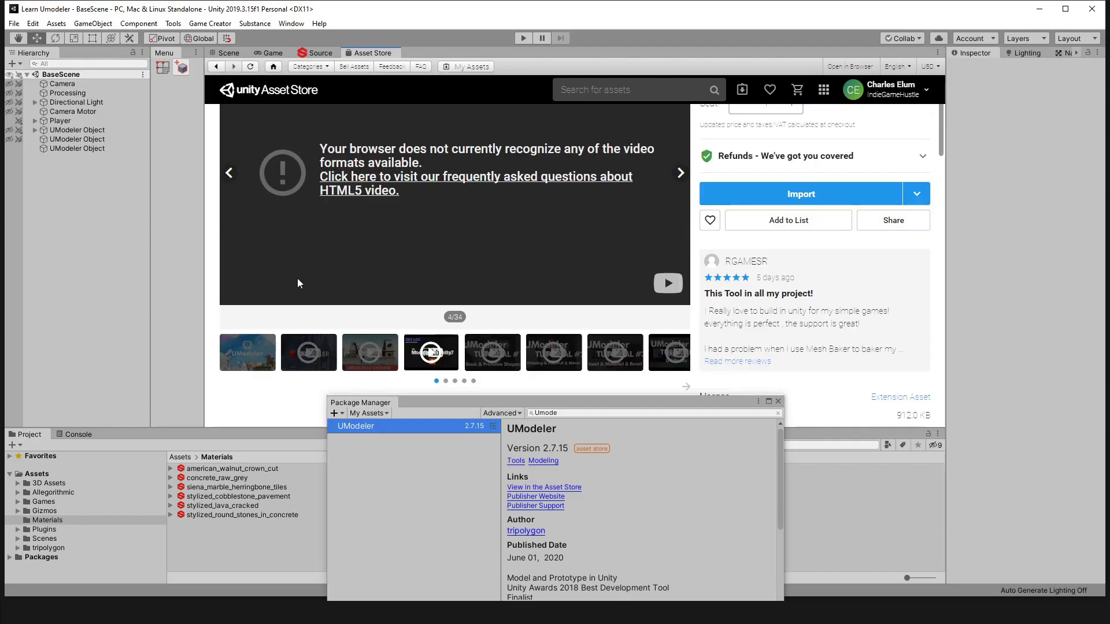
{"action": "scroll", "coordinate": [313, 276], "scroll_direction": "up", "scroll_amount": 1}
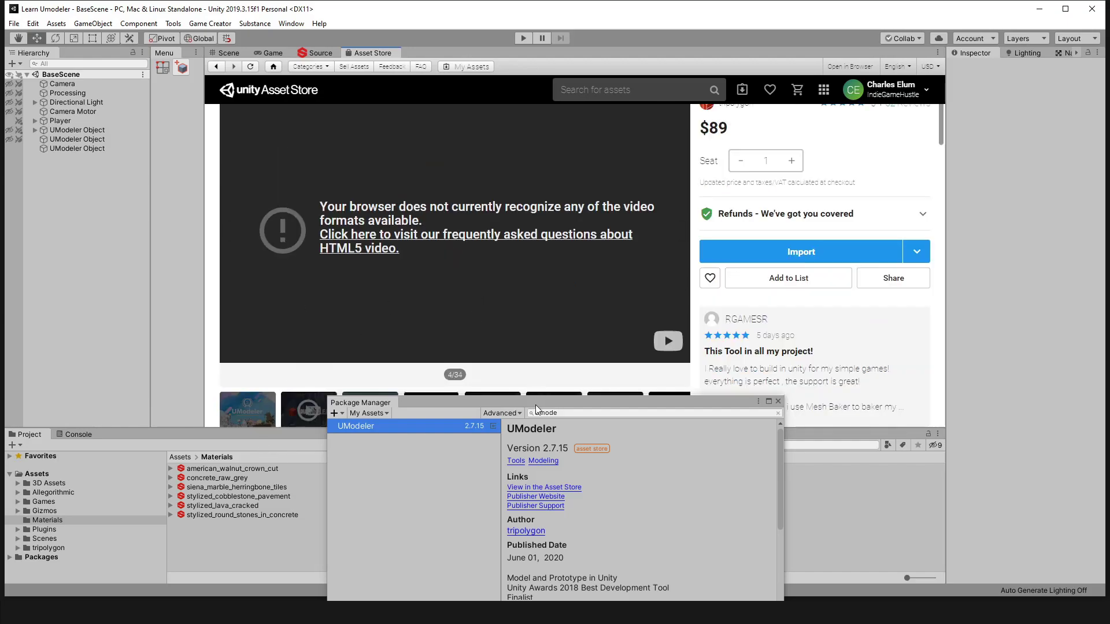
{"action": "mouse_move", "coordinate": [535, 403]}
{"action": "left_mouse_down"}
{"action": "mouse_move", "coordinate": [512, 134]}
{"action": "mouse_move", "coordinate": [521, 81]}
{"action": "mouse_move", "coordinate": [546, 103]}
{"action": "left_mouse_up"}
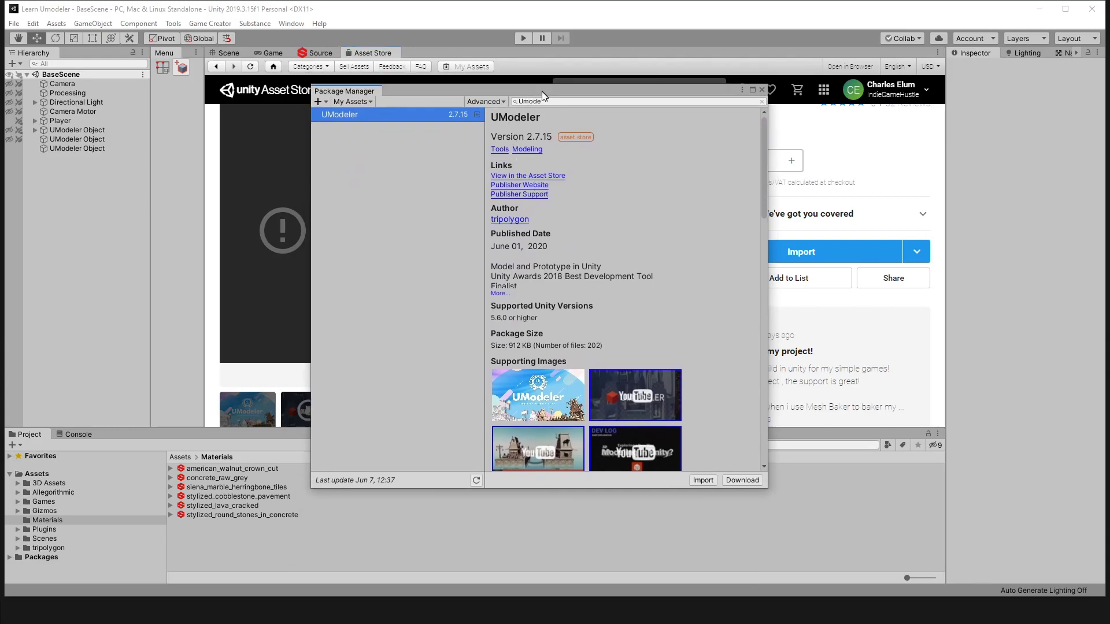